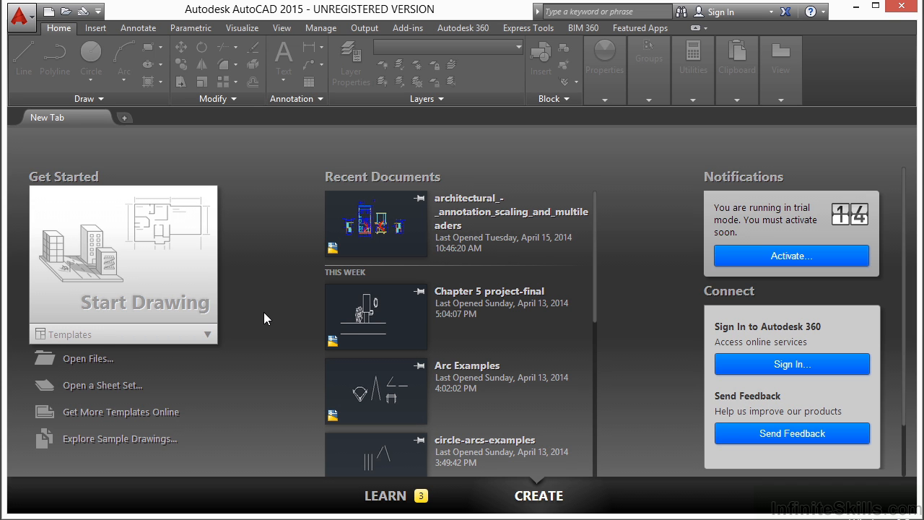
Open the drawing Rotation Examples.dwg from folder 06
{"action": "left_click", "coordinate": [88, 358]}
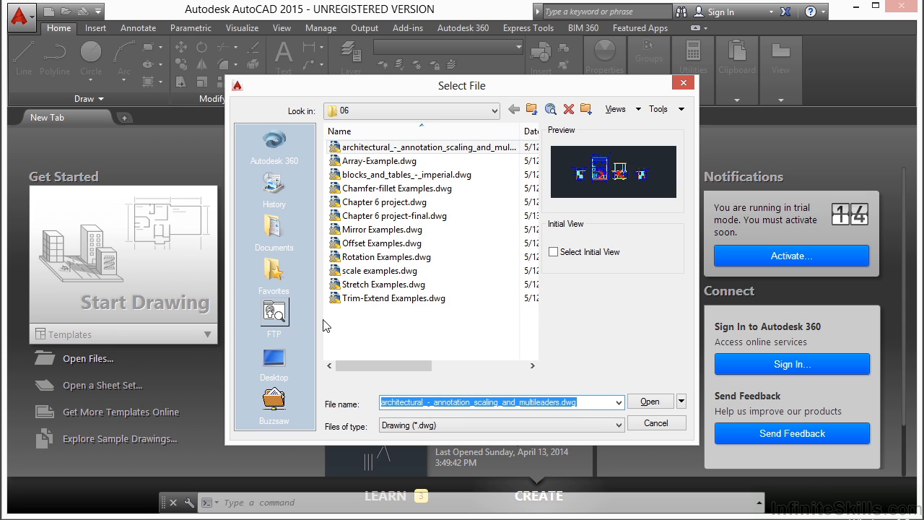
{"action": "left_click", "coordinate": [418, 258]}
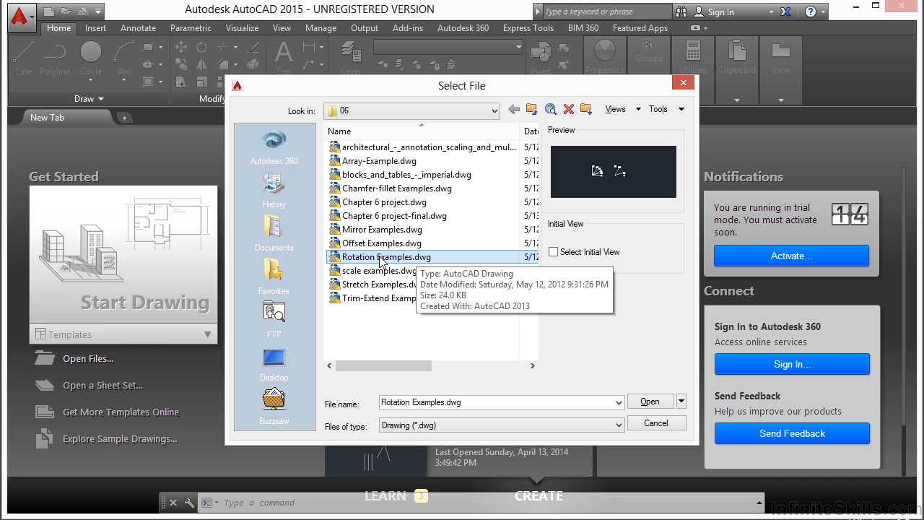
{"action": "left_click", "coordinate": [652, 404]}
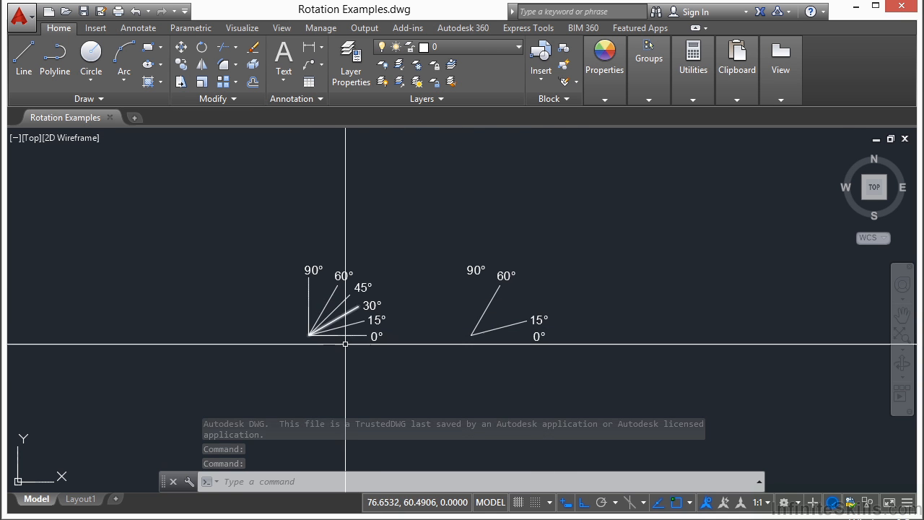
{"action": "scroll", "coordinate": [345, 334], "scroll_direction": "up", "scroll_amount": 2}
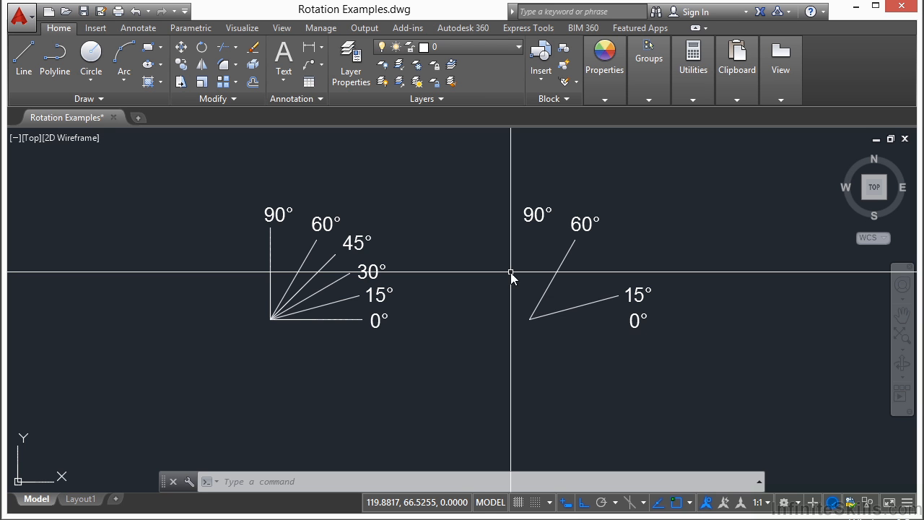
{"action": "type", "text": "rotste"}
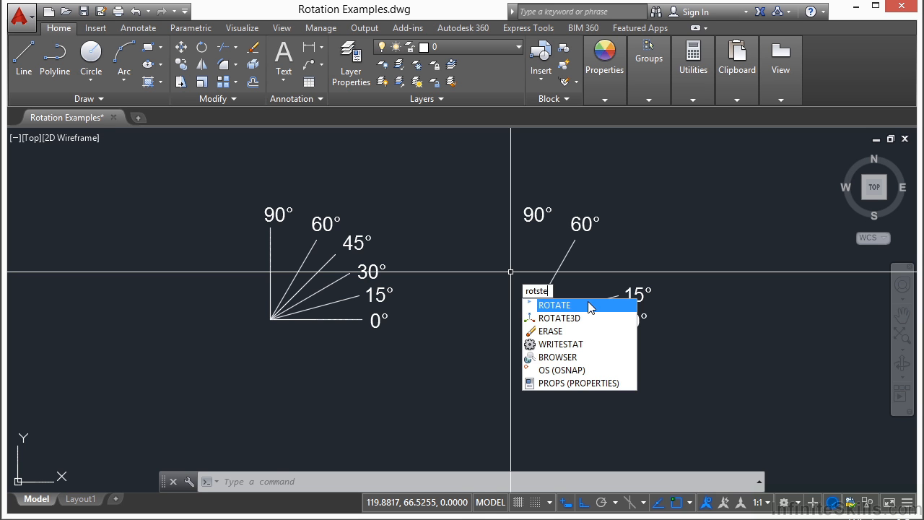
{"action": "left_click", "coordinate": [589, 305]}
{"action": "key", "text": "Escape"}
{"action": "type", "text": "RO"}
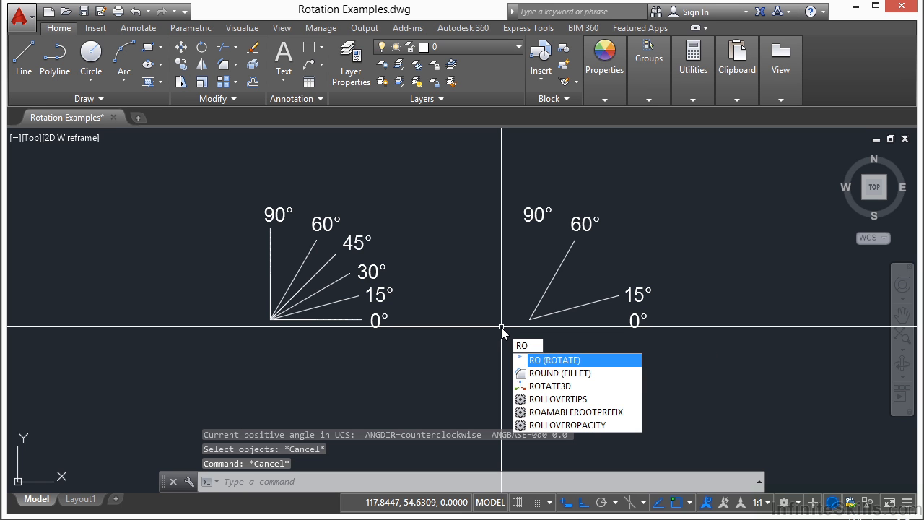
{"action": "key", "text": "Escape"}
{"action": "type", "text": "R"}
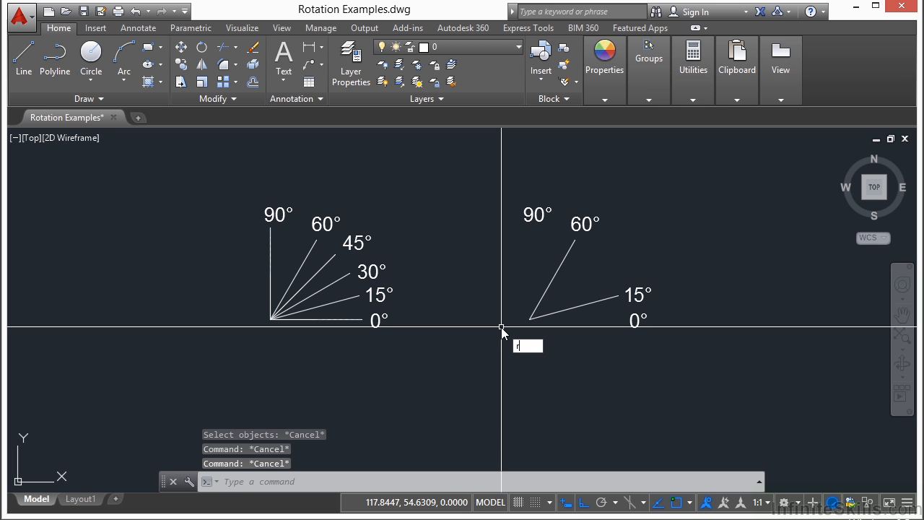
{"action": "key", "text": "Return"}
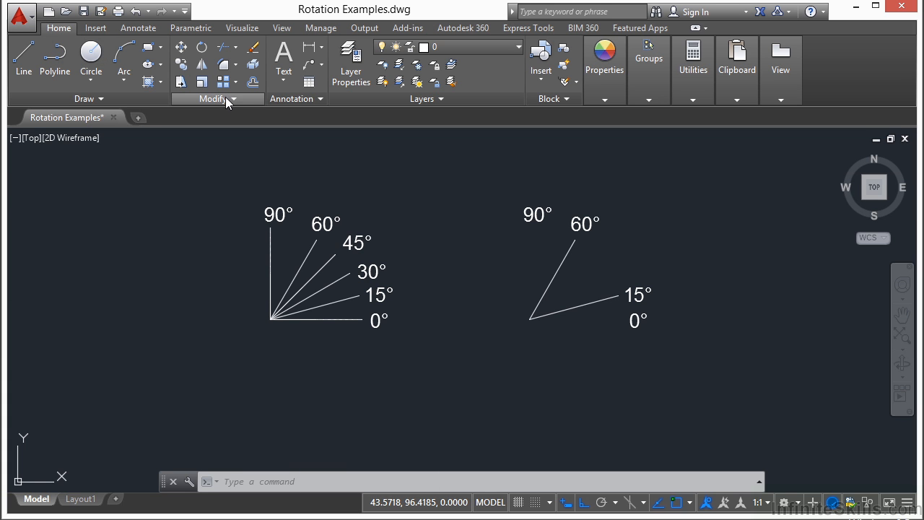
{"action": "left_click", "coordinate": [202, 47]}
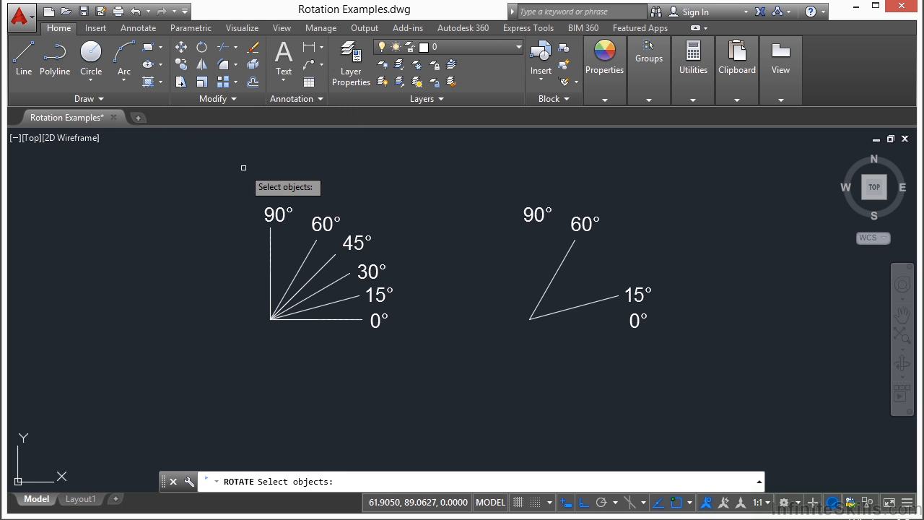
{"action": "key", "text": "Escape"}
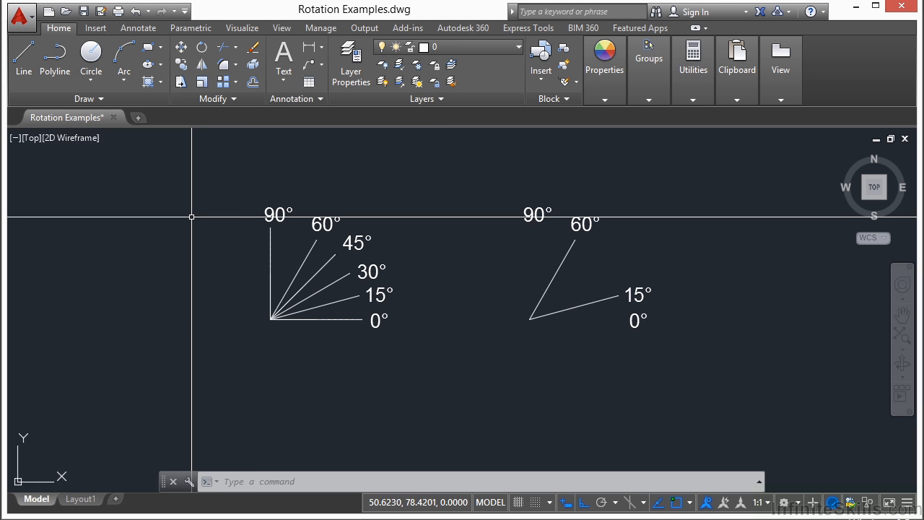
Rotate both lines of the two-line figure 45° about their shared endpoint with Ortho off, and undo the rotation
{"action": "type", "text": "RO"}
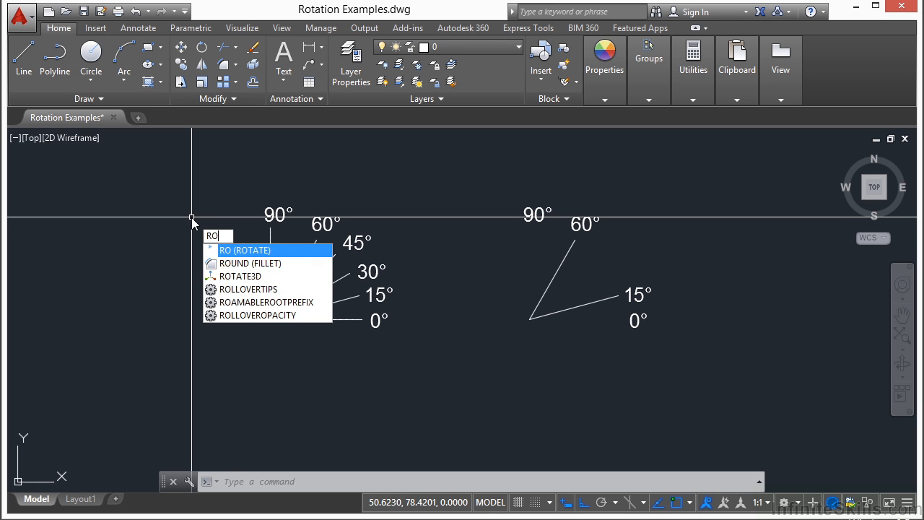
{"action": "key", "text": "Return"}
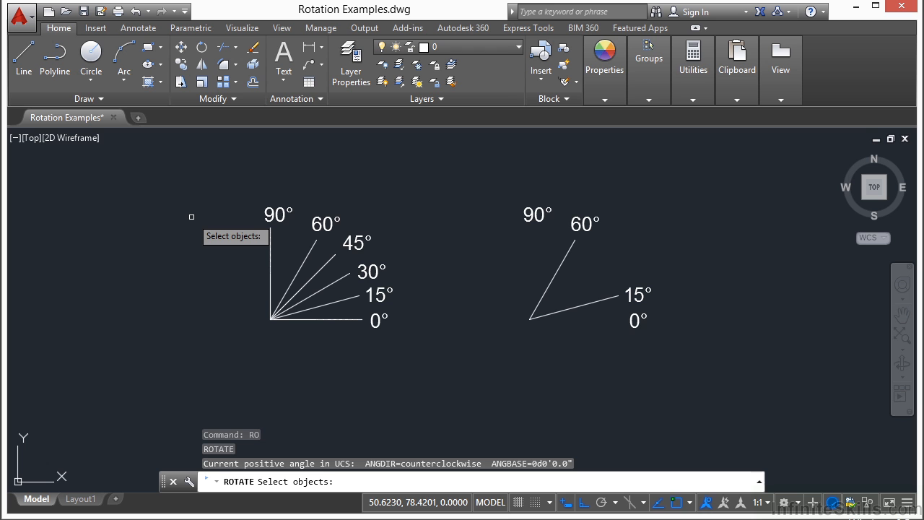
{"action": "left_click", "coordinate": [546, 291]}
{"action": "left_click", "coordinate": [570, 308]}
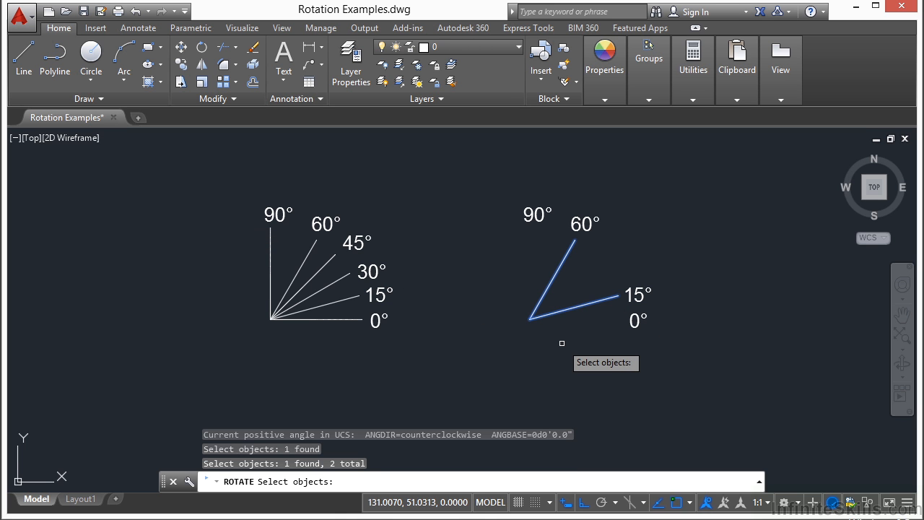
{"action": "key", "text": "Return"}
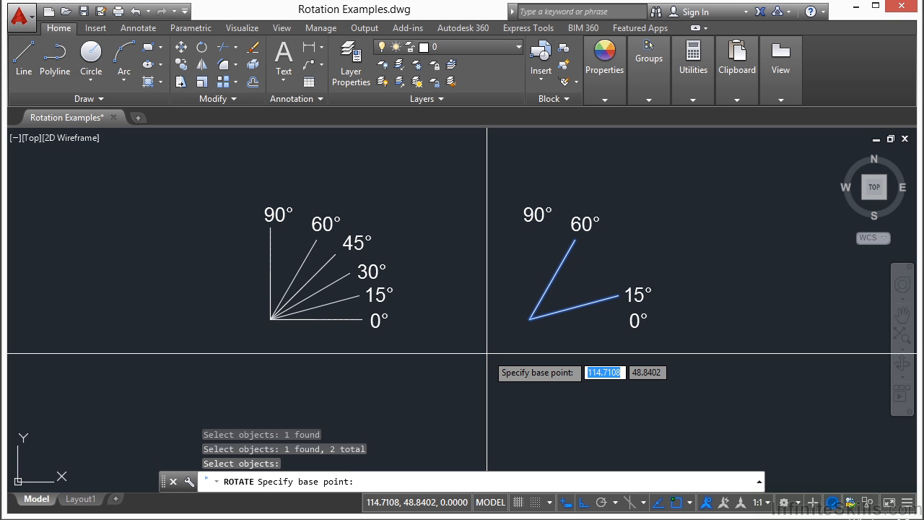
{"action": "left_click", "coordinate": [529, 319]}
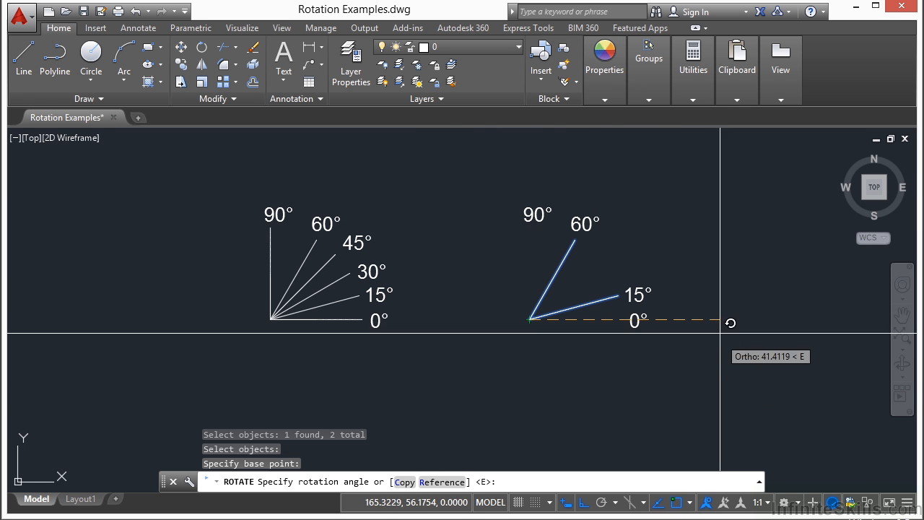
{"action": "key", "text": "F8"}
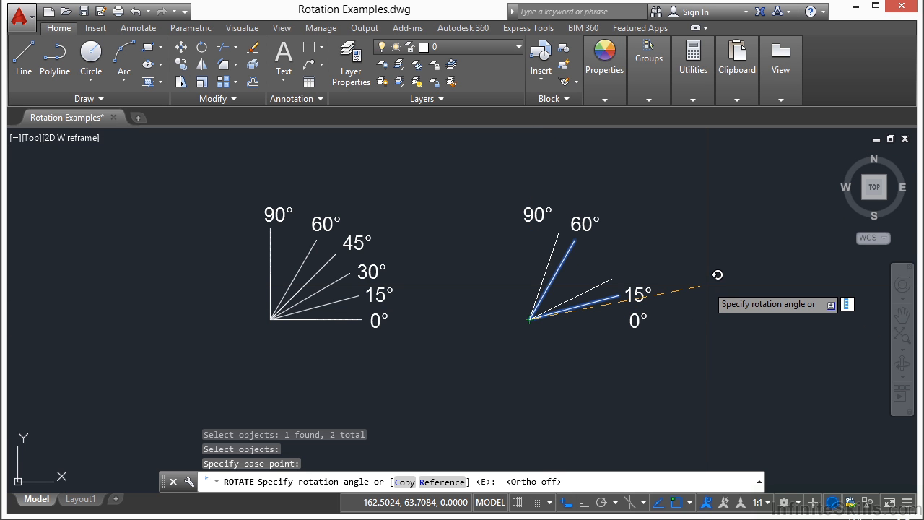
{"action": "type", "text": "45"}
{"action": "key", "text": "Return"}
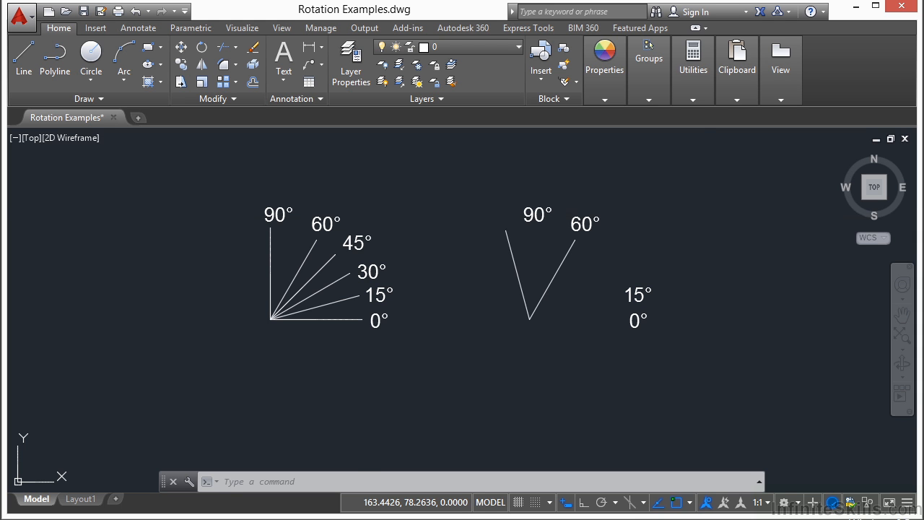
{"action": "key", "text": "ctrl+z"}
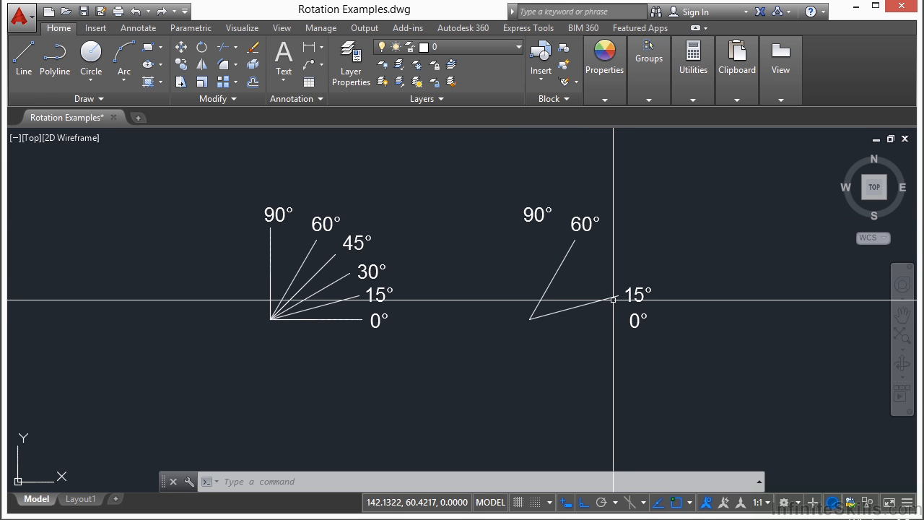
Rotate only the 15° line of the two-line figure 75° about the shared endpoint with Ortho off, and undo it
{"action": "type", "text": "RO"}
{"action": "key", "text": "Return"}
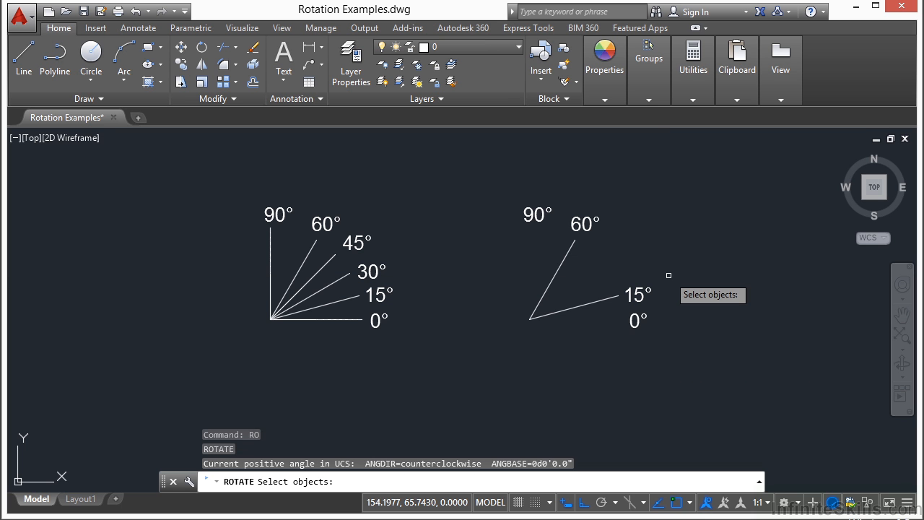
{"action": "left_click", "coordinate": [589, 302]}
{"action": "left_click", "coordinate": [573, 325]}
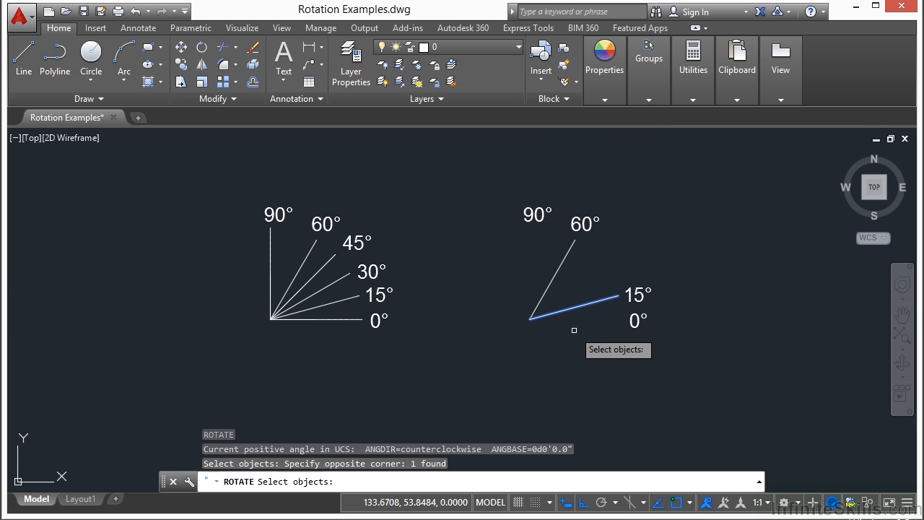
{"action": "key", "text": "Return"}
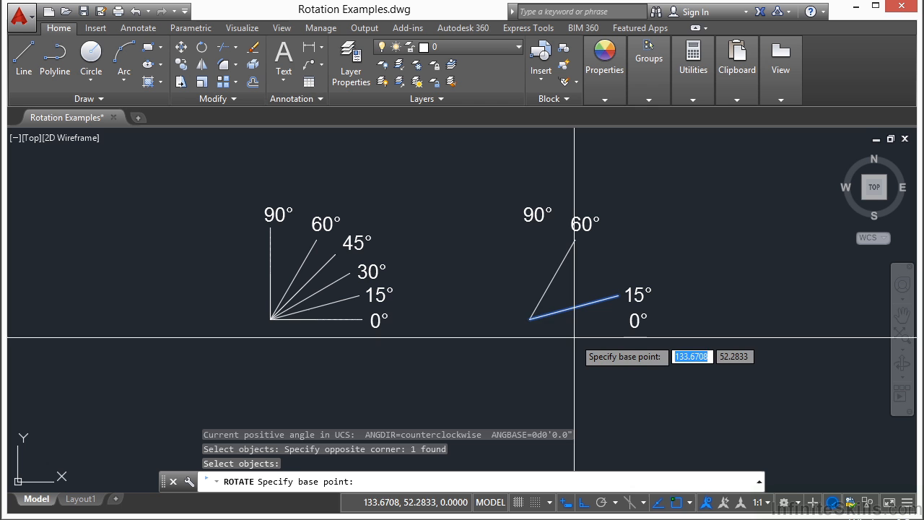
{"action": "left_click", "coordinate": [530, 319]}
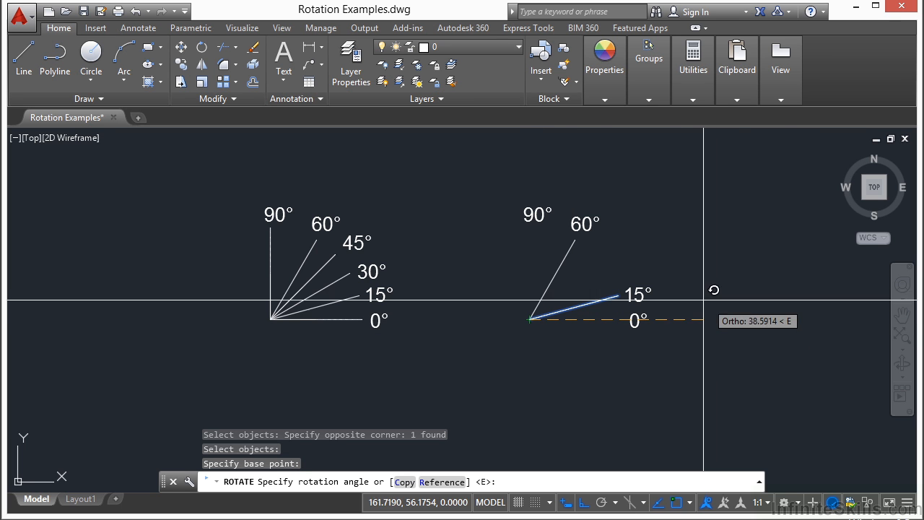
{"action": "left_click", "coordinate": [582, 503]}
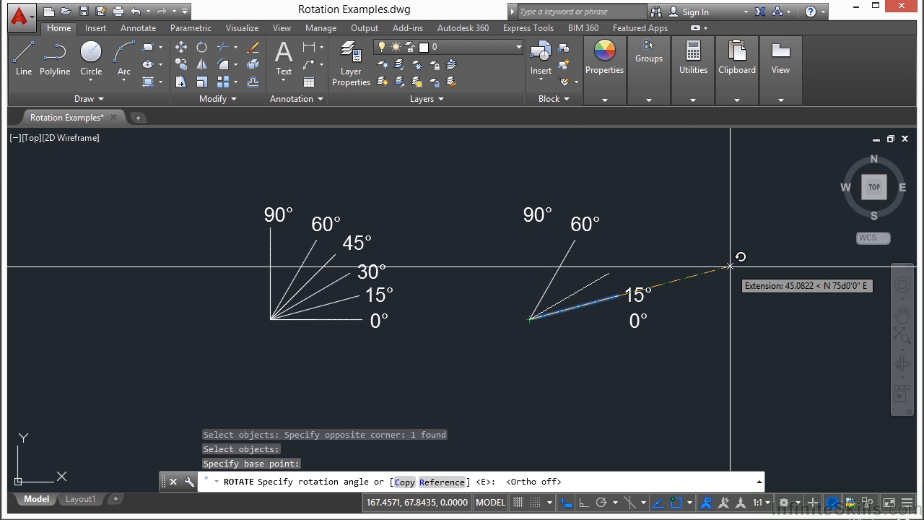
{"action": "type", "text": "75"}
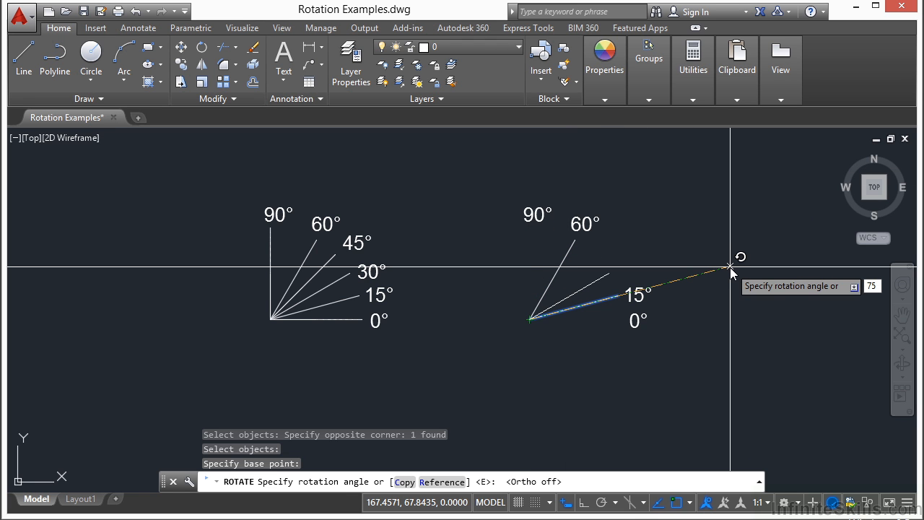
{"action": "key", "text": "Return"}
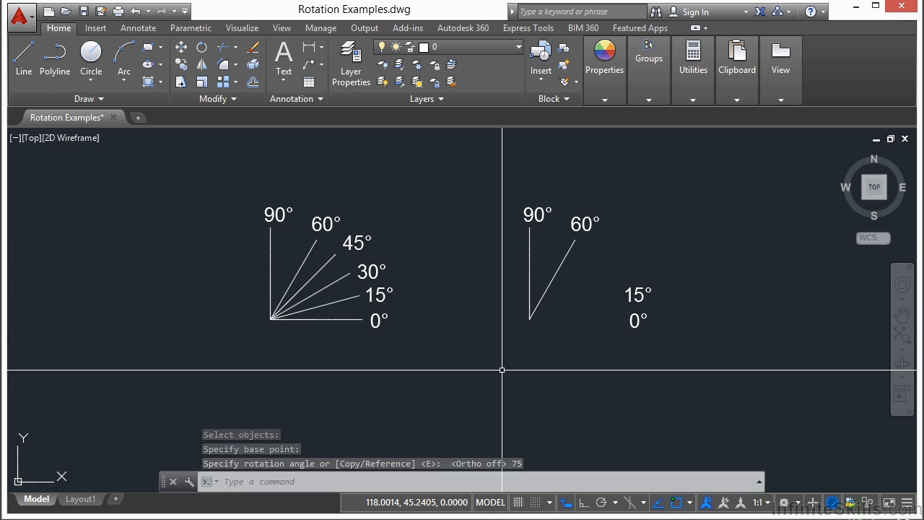
{"action": "key", "text": "ctrl+z"}
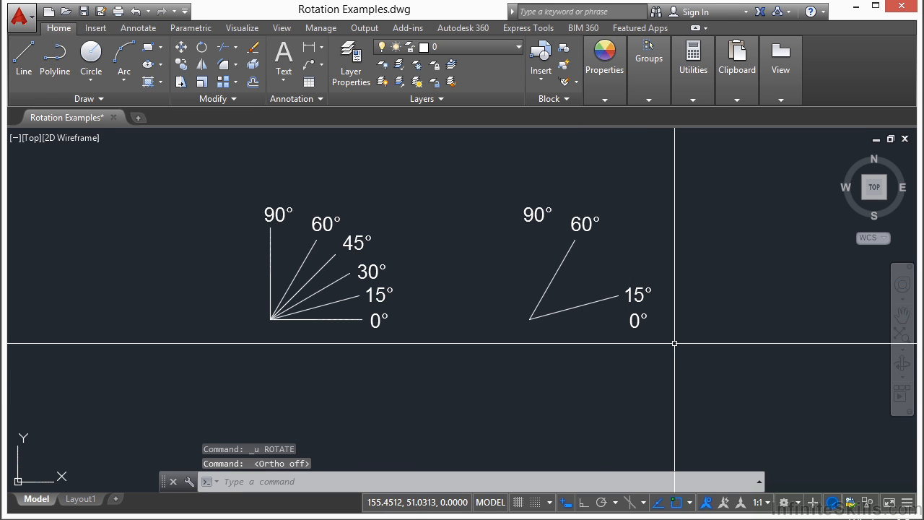
Rotate the two-line figure's 15° line to the 90° position about the shared endpoint, using the line itself as Reference and Ortho on
{"action": "key", "text": "Return"}
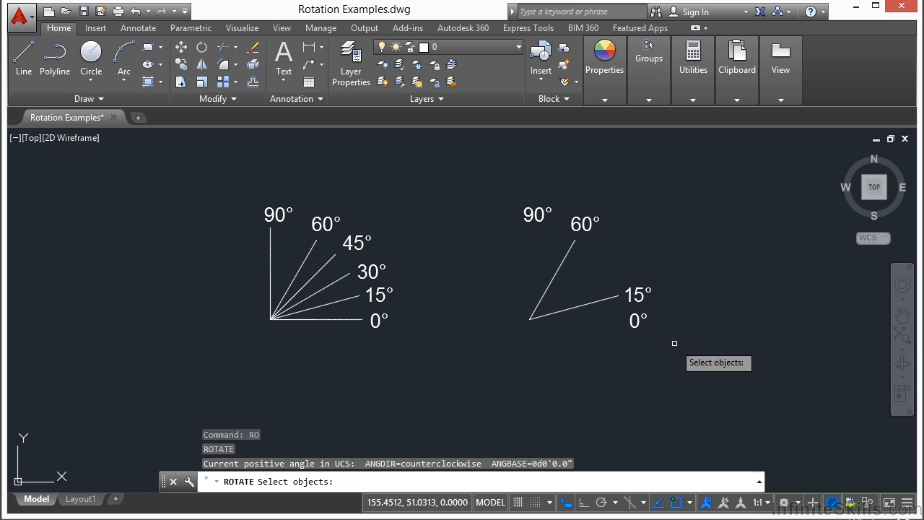
{"action": "left_click", "coordinate": [560, 310]}
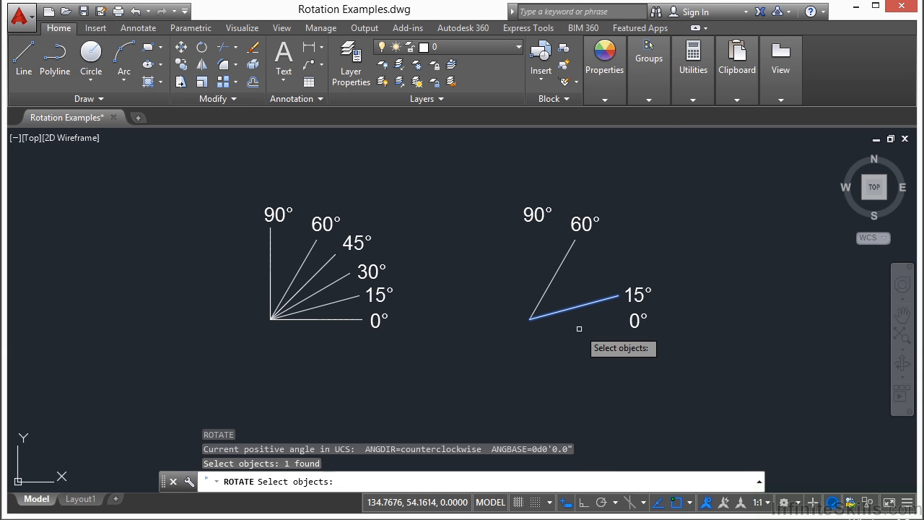
{"action": "key", "text": "Return"}
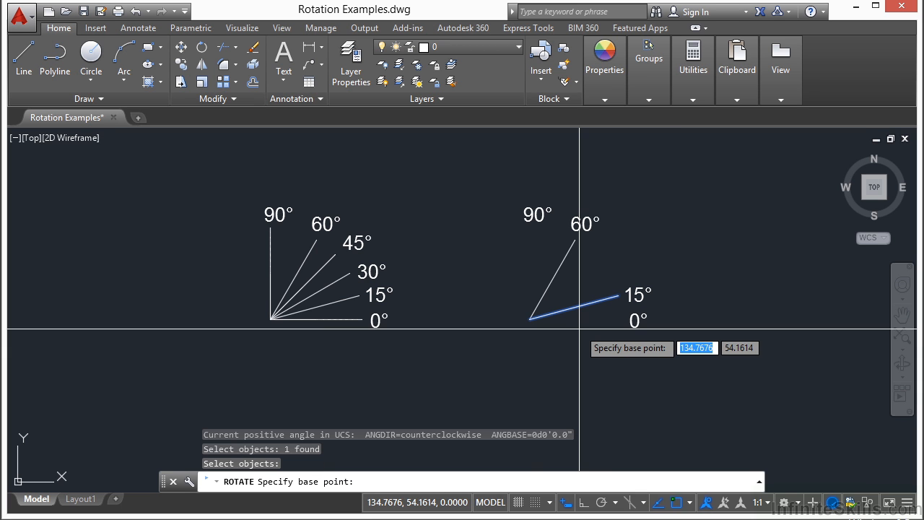
{"action": "left_click", "coordinate": [531, 318]}
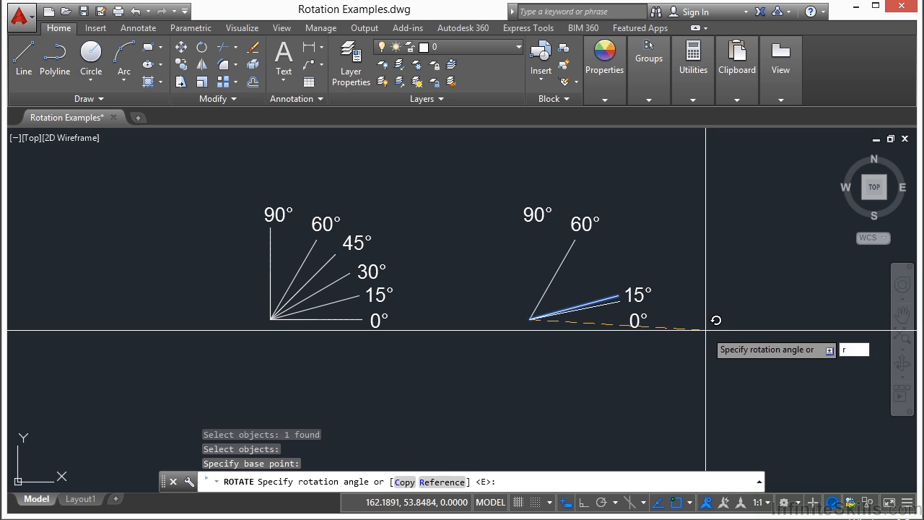
{"action": "key", "text": "Return"}
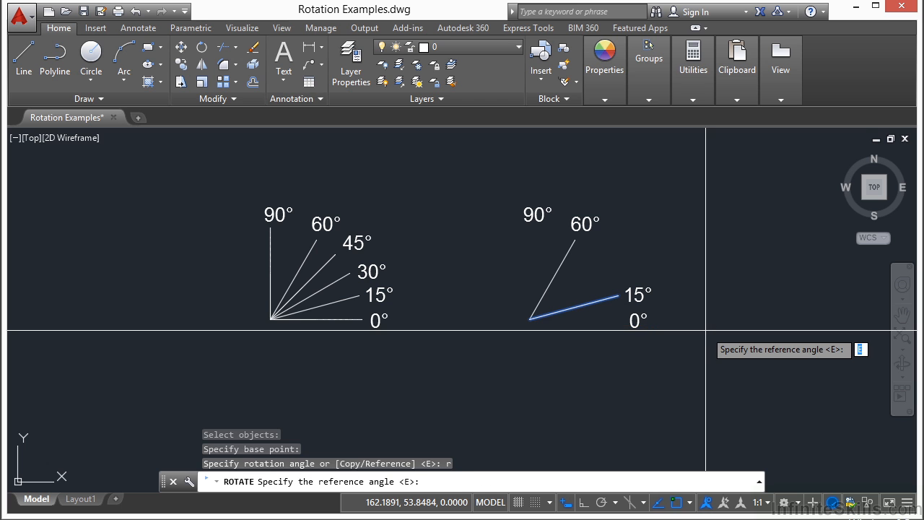
{"action": "left_click", "coordinate": [536, 318]}
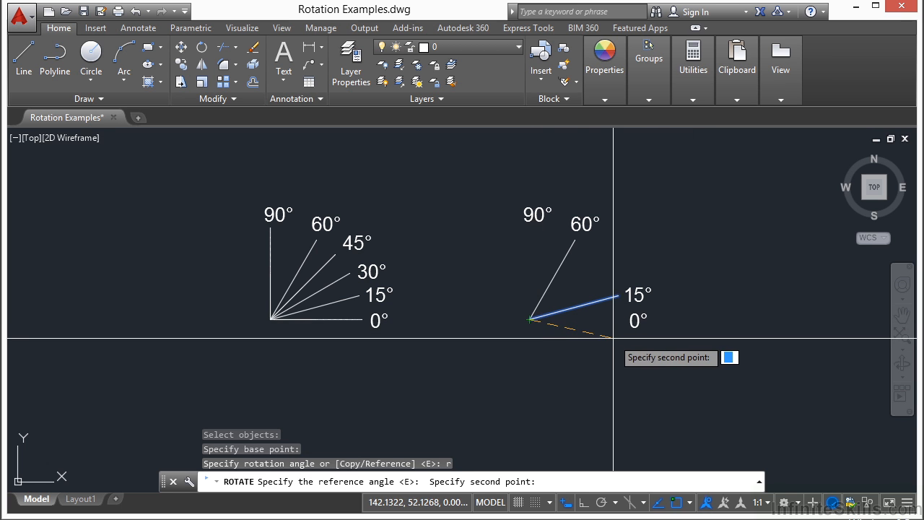
{"action": "left_click", "coordinate": [617, 296]}
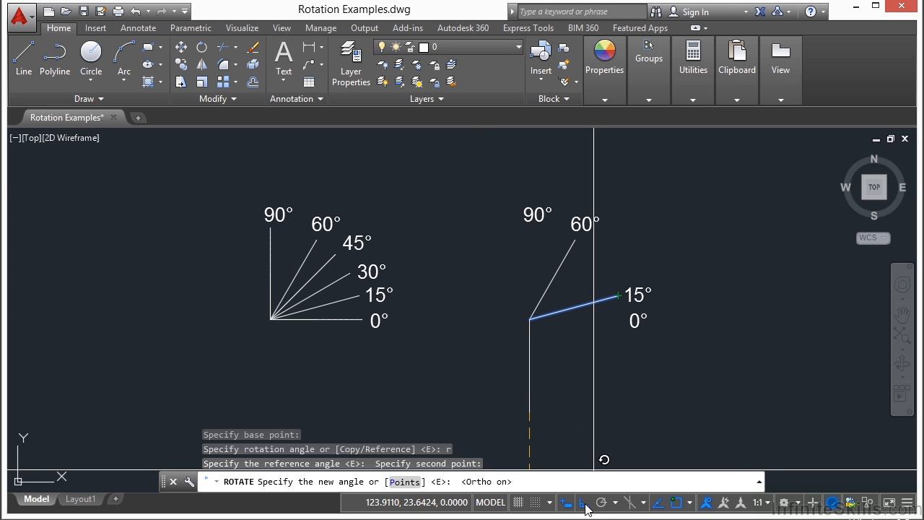
{"action": "left_click", "coordinate": [544, 167]}
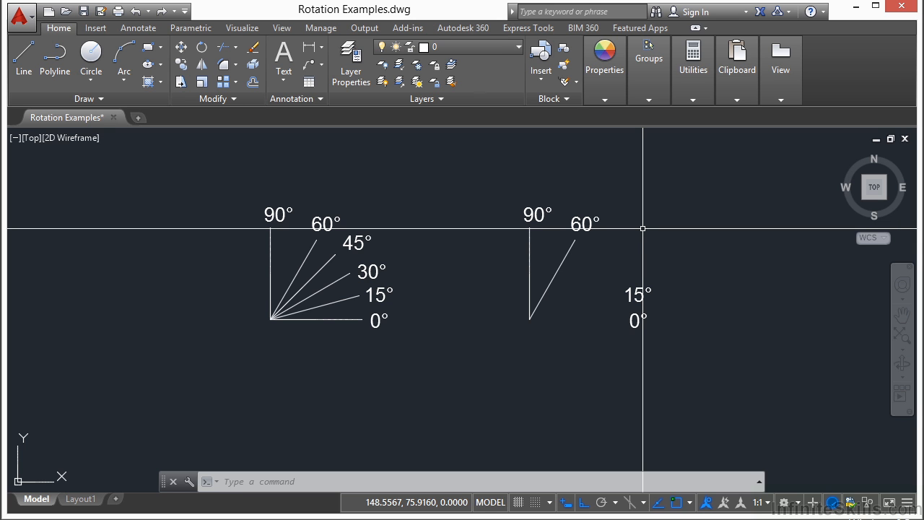
Rotate a copy of the two-line figure's 90° line to the 0° position about the shared endpoint, using the line itself as Reference and Ortho on
{"action": "key", "text": "Return"}
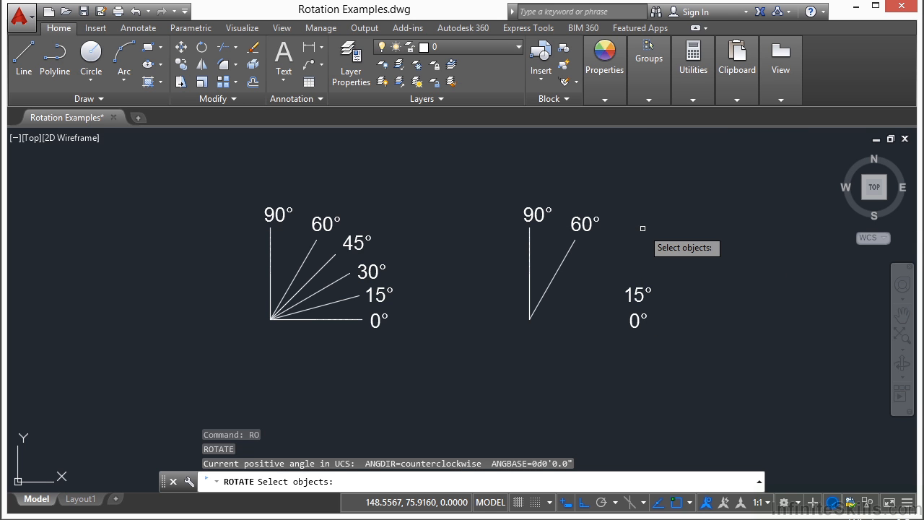
{"action": "left_click", "coordinate": [528, 266]}
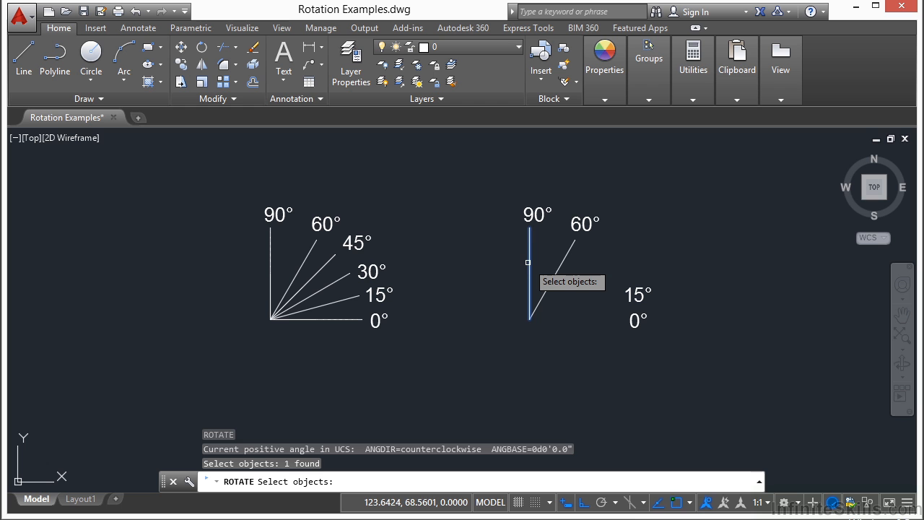
{"action": "key", "text": "Return"}
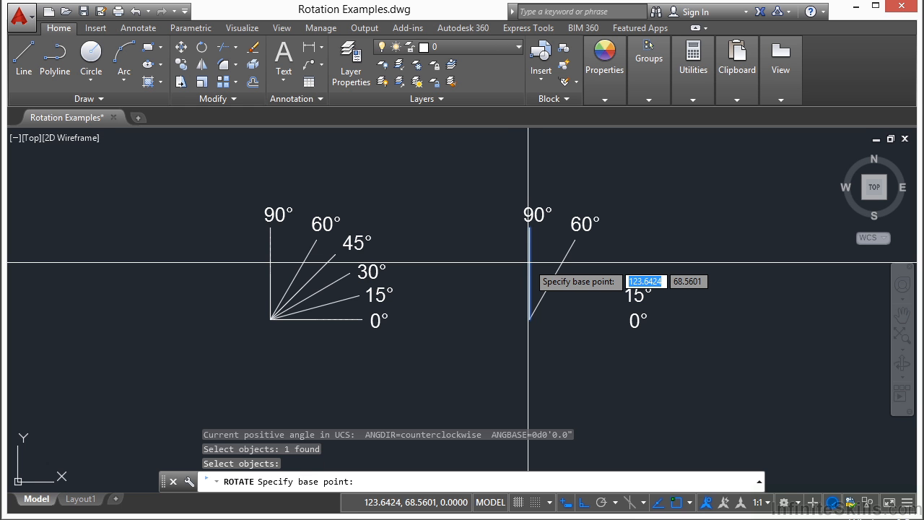
{"action": "left_click", "coordinate": [529, 319]}
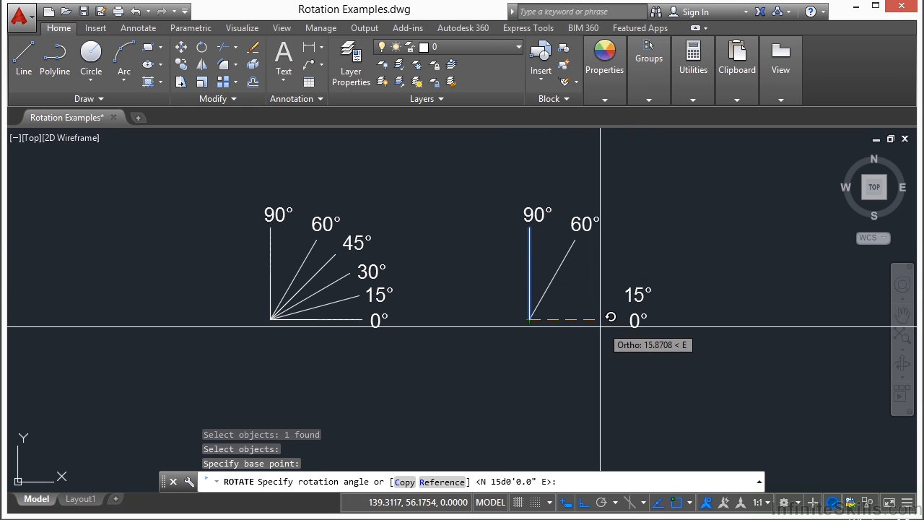
{"action": "left_click", "coordinate": [579, 504]}
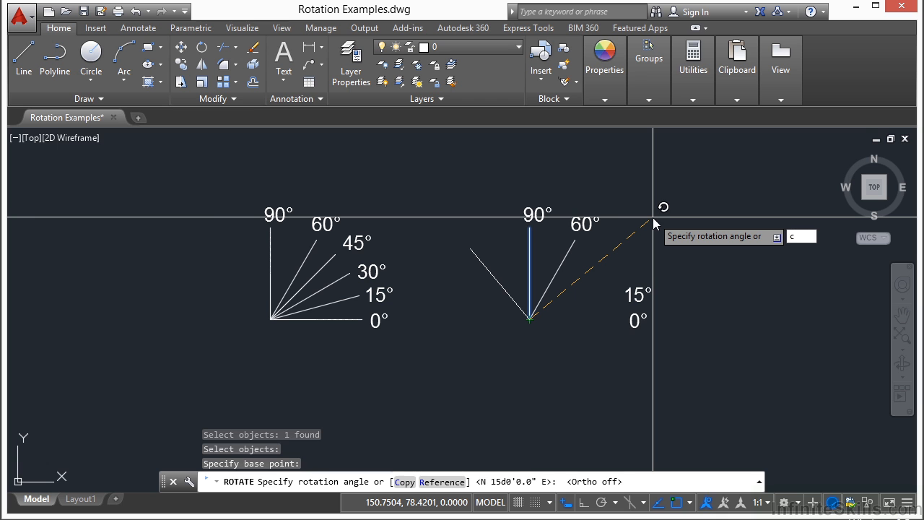
{"action": "key", "text": "Return"}
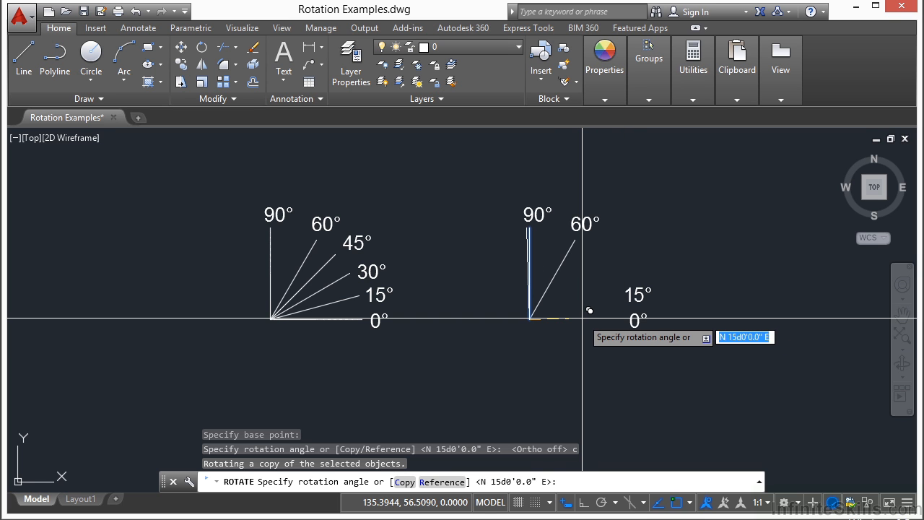
{"action": "key", "text": "Return"}
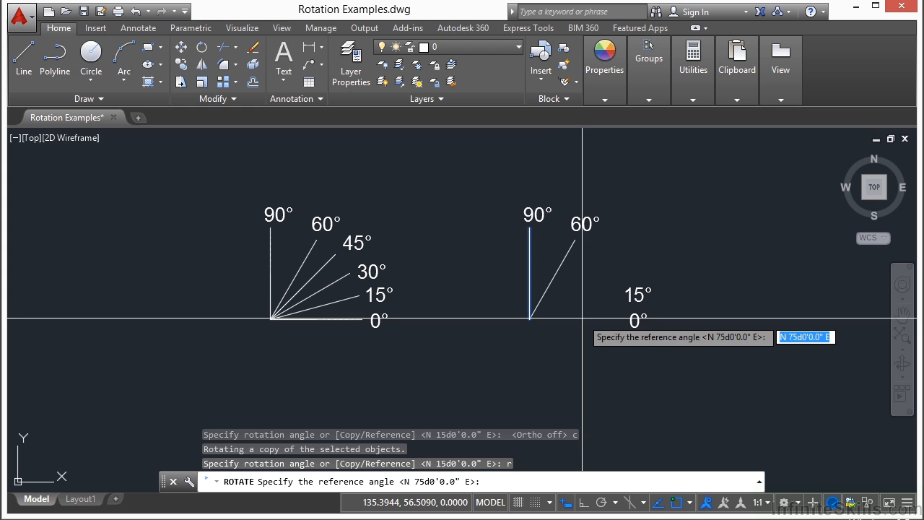
{"action": "left_click", "coordinate": [529, 317]}
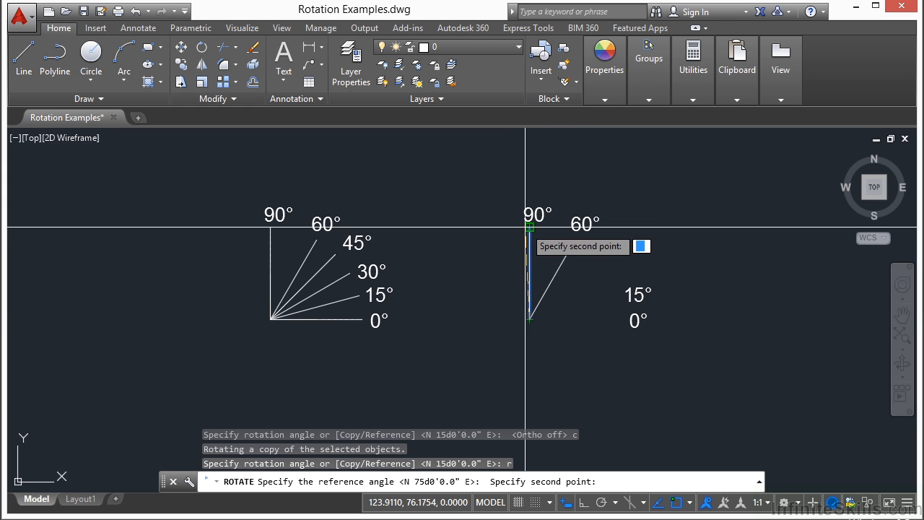
{"action": "left_click", "coordinate": [529, 225]}
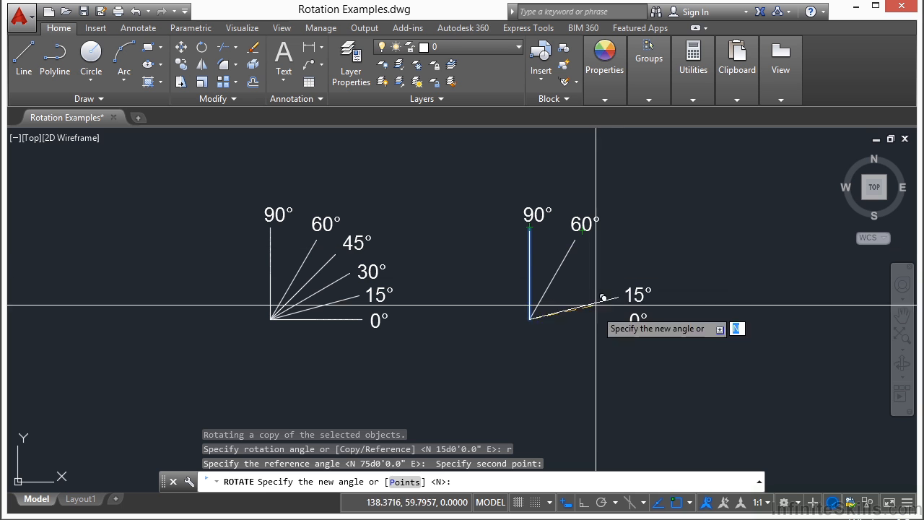
{"action": "left_click", "coordinate": [584, 502]}
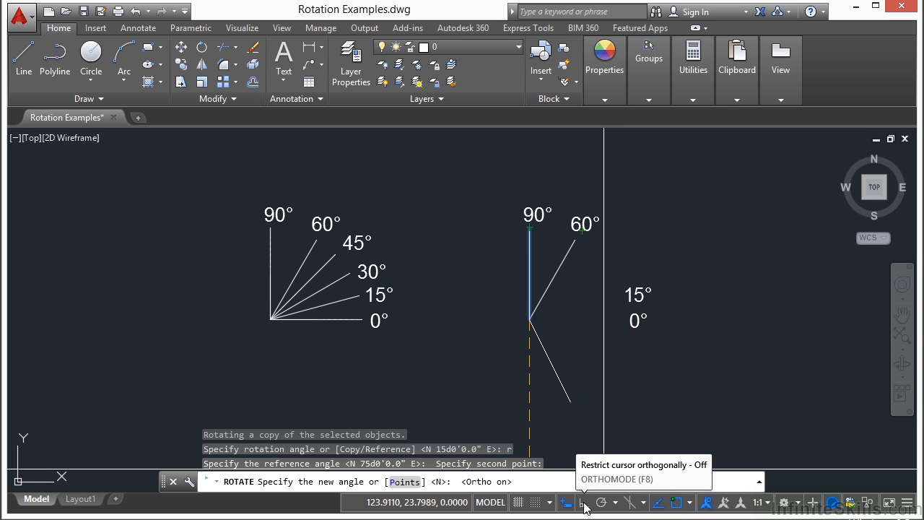
{"action": "left_click", "coordinate": [598, 311]}
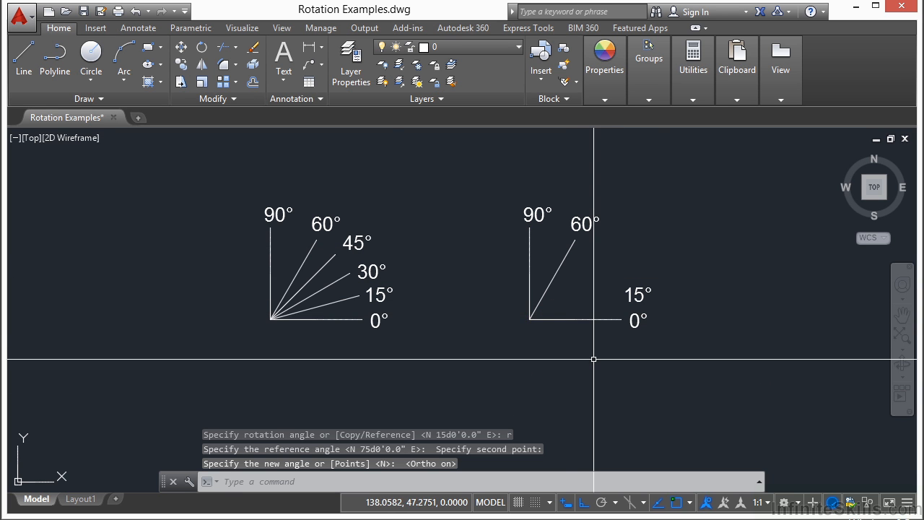
{"action": "left_click", "coordinate": [529, 263]}
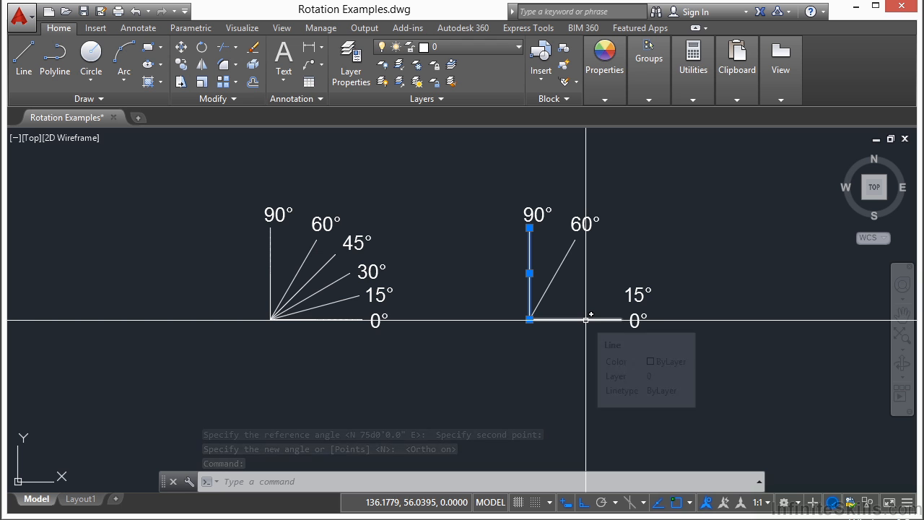
{"action": "key", "text": "Escape"}
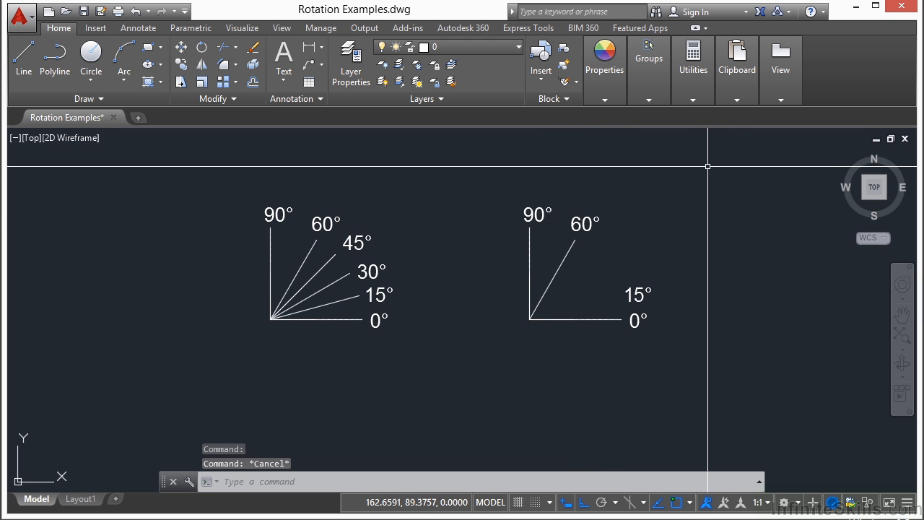